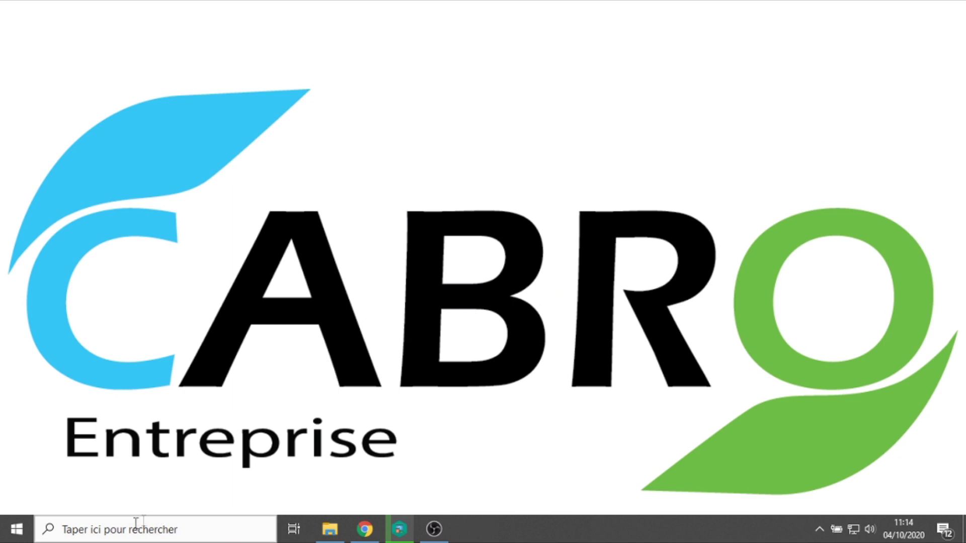
# Open the Windows search panel from the 'Taper ici pour rechercher' taskbar box.
pyautogui.click(91, 537)
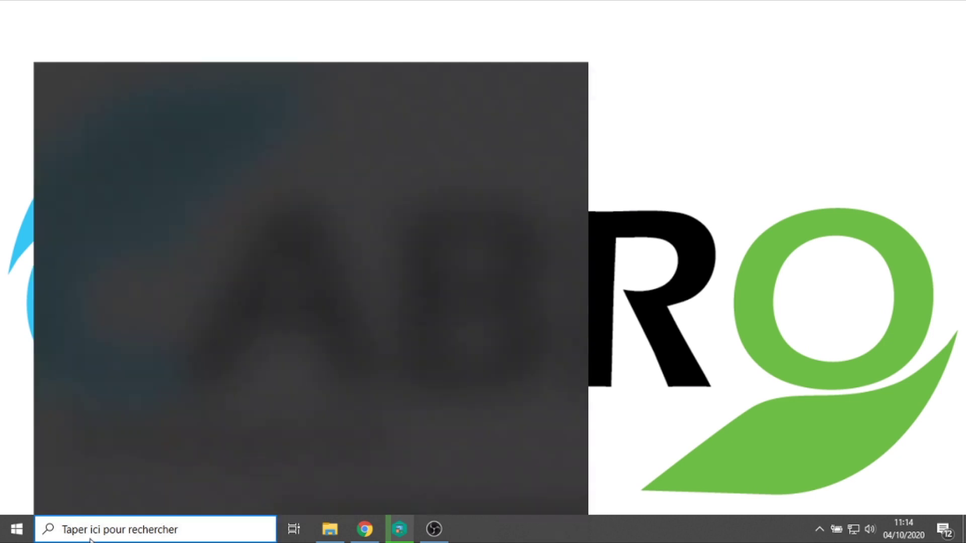
# Search 'word', launch Microsoft Word 2010 from the best match, then close it.
pyautogui.write('word')
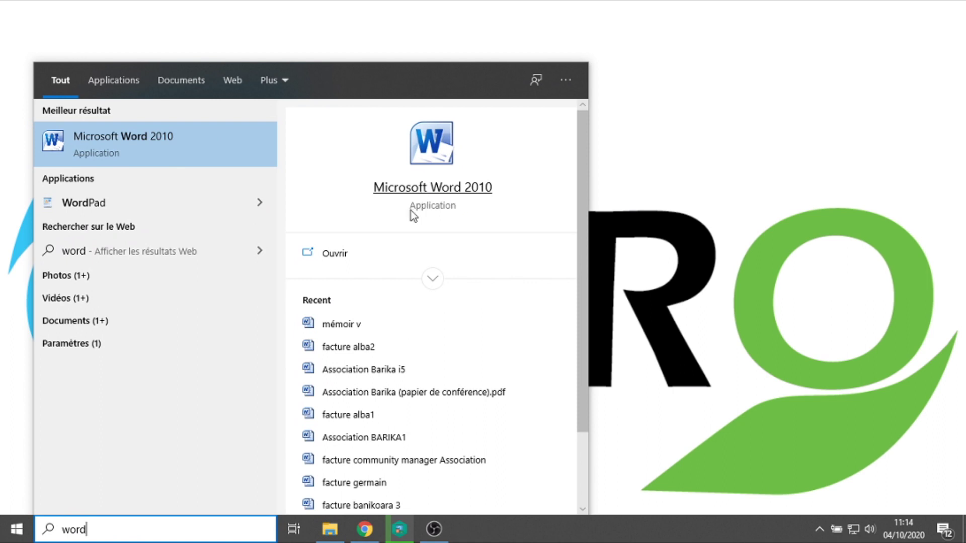
pyautogui.click(417, 189)
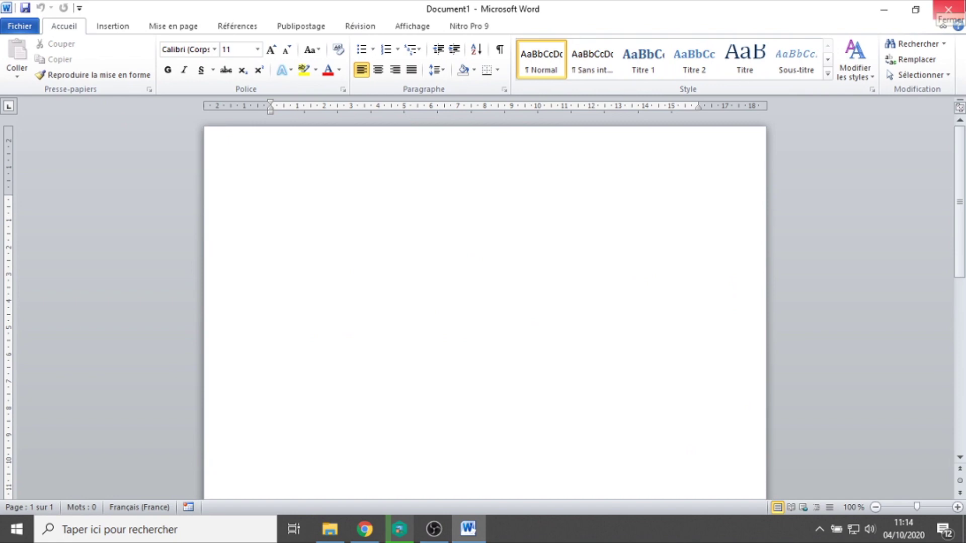
pyautogui.click(948, 10)
pyautogui.rightClick(465, 179)
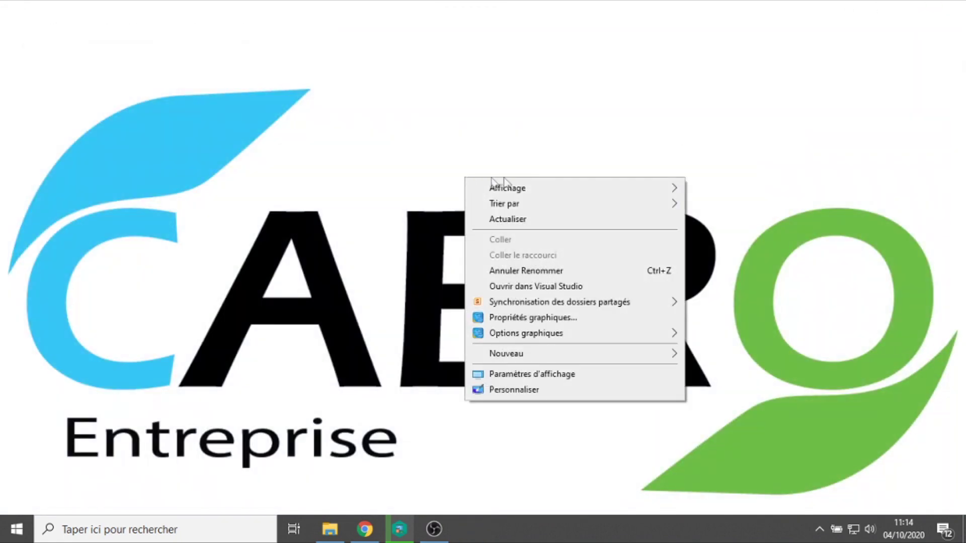
pyautogui.moveTo(507, 188)
pyautogui.click(731, 278)
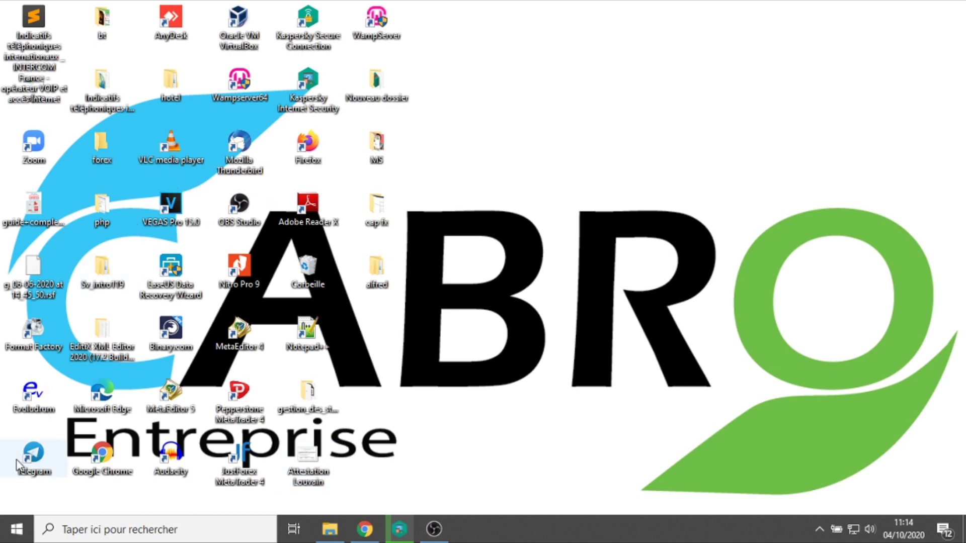
pyautogui.press('w')
pyautogui.press('w')
pyautogui.press('w')
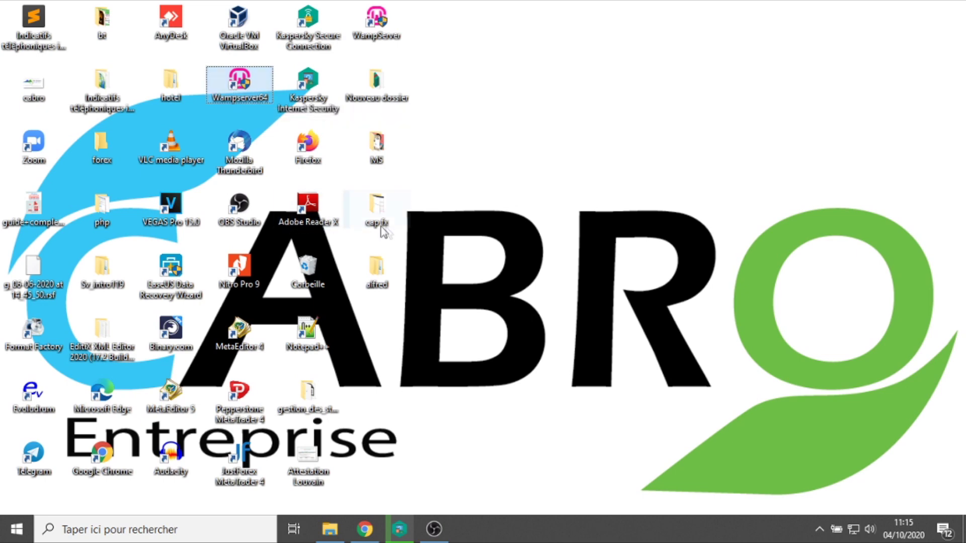
pyautogui.click(426, 307)
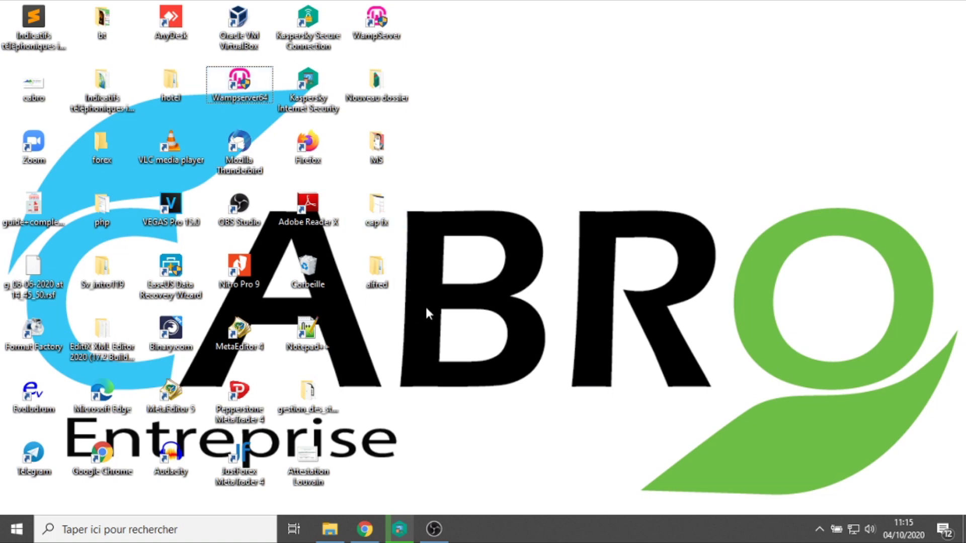
pyautogui.rightClick(411, 312)
pyautogui.moveTo(452, 96)
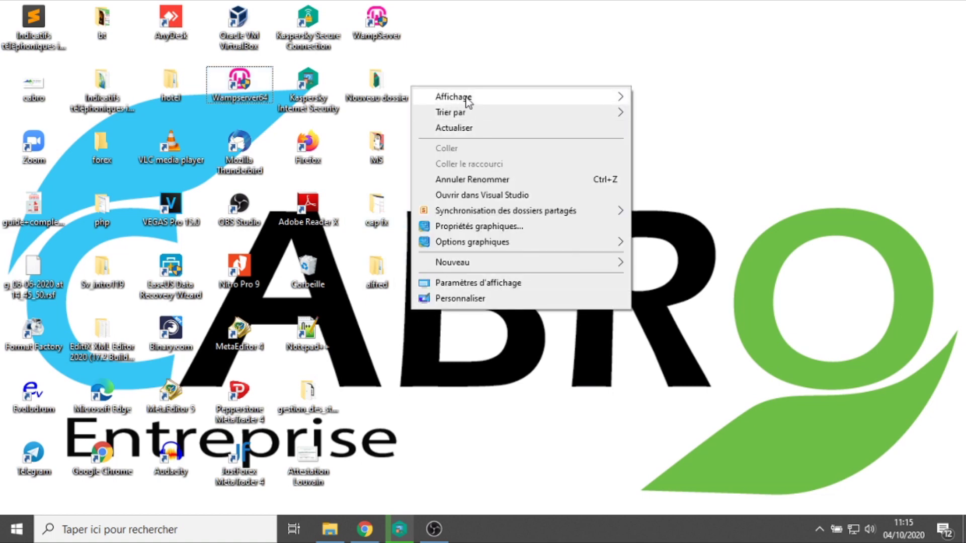
pyautogui.click(659, 184)
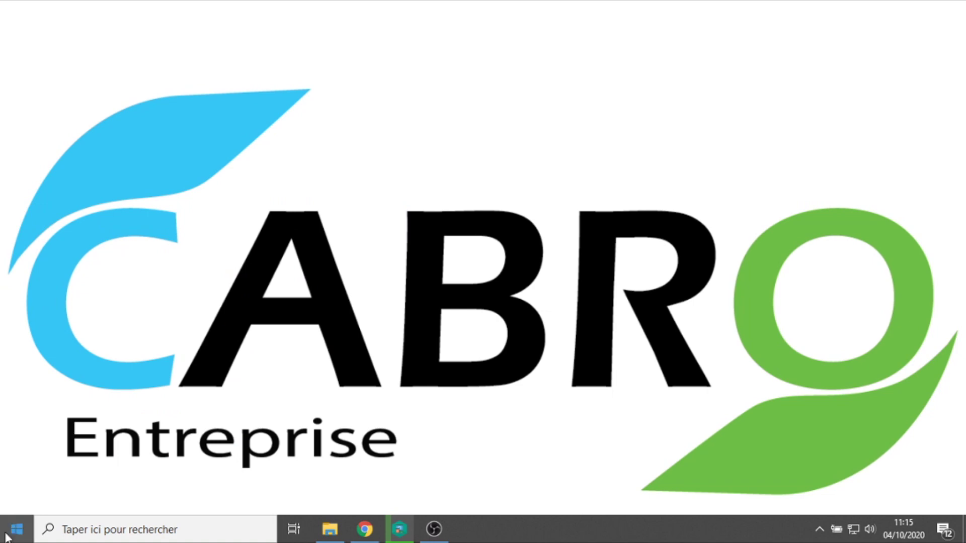
# Launch Microsoft Word 2010 from the Start menu's Microsoft Office folder under M.
pyautogui.click(6, 533)
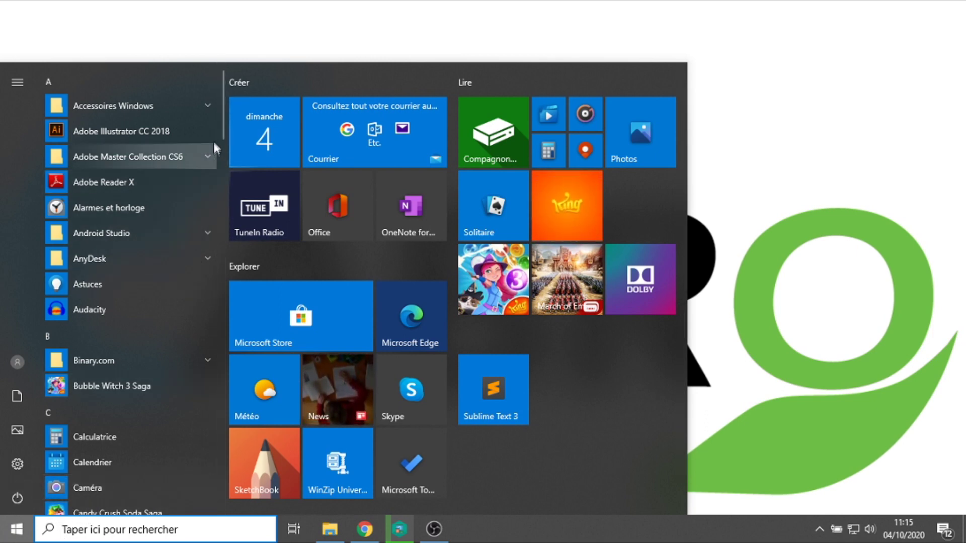
pyautogui.moveTo(219, 112); pyautogui.dragTo(222, 288)
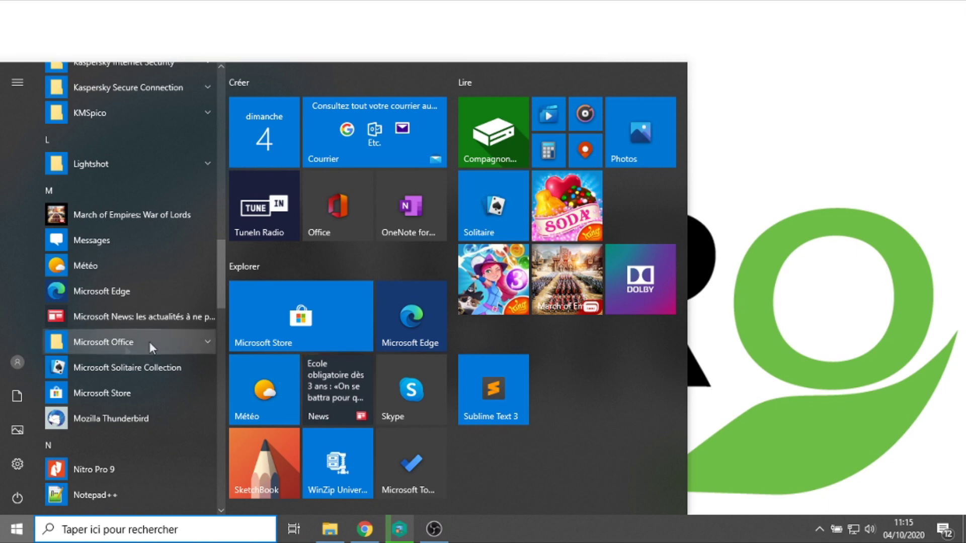
pyautogui.click(207, 343)
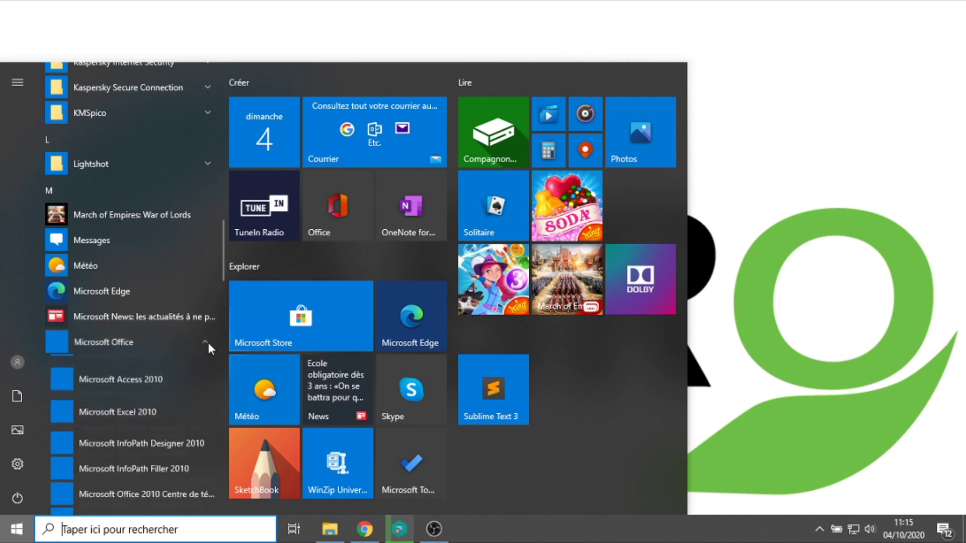
pyautogui.moveTo(220, 270); pyautogui.dragTo(222, 319)
pyautogui.scroll(2, 222, 318)
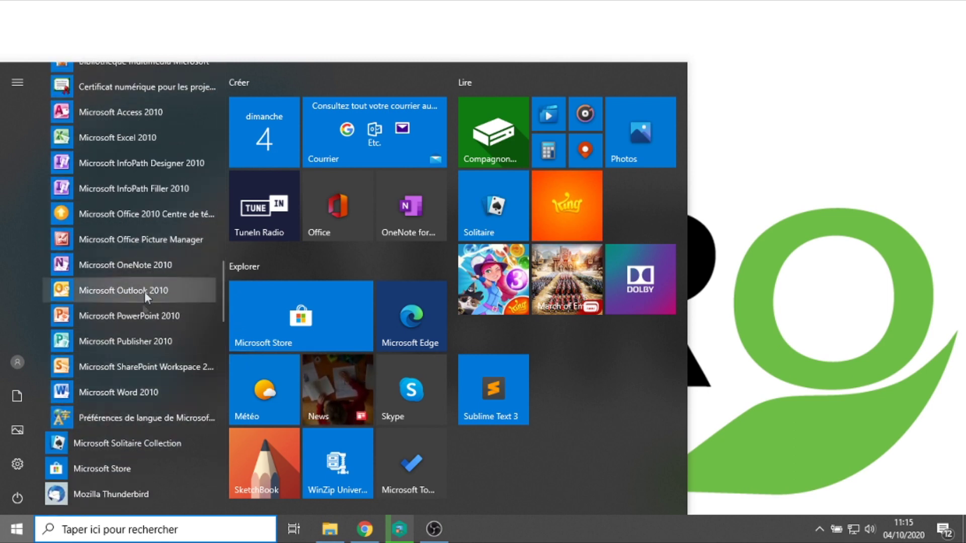
pyautogui.click(122, 394)
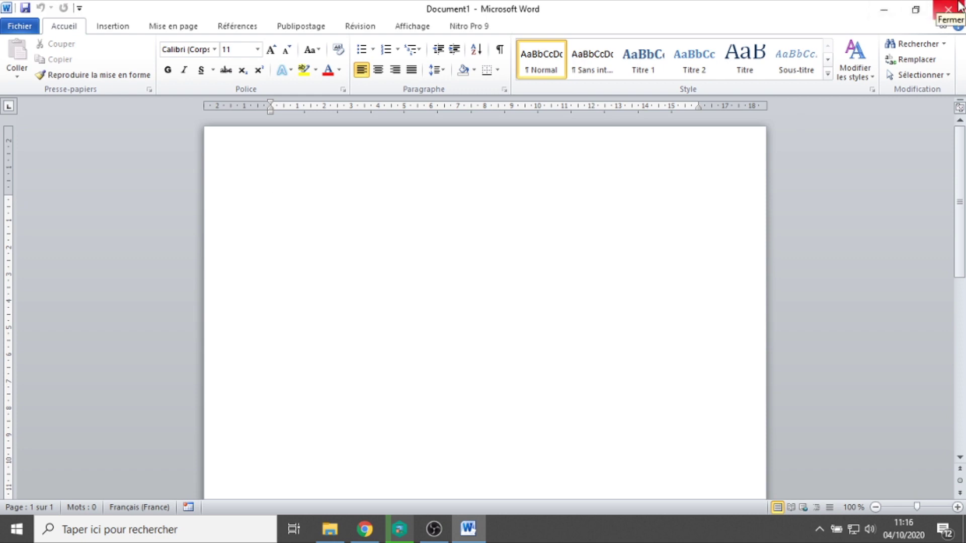
# Close Word 2010 with its blank Document1 to return to the desktop.
pyautogui.click(960, 6)
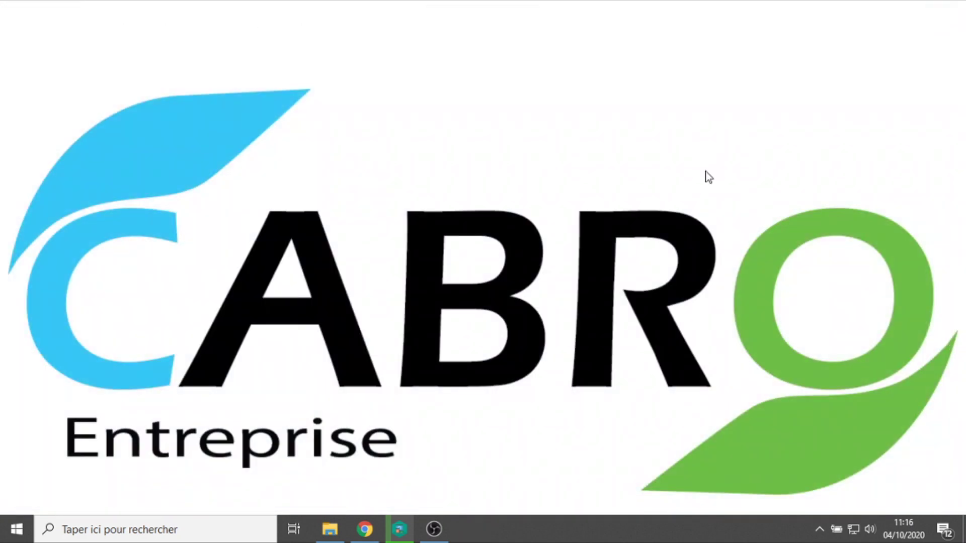